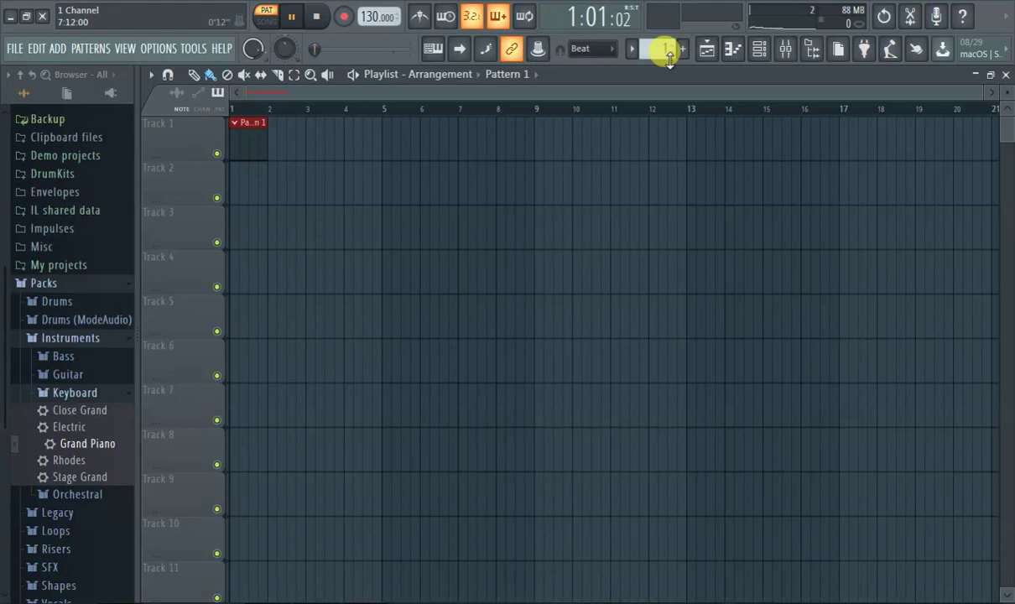
Step: Open the Hat channel's settings from the channel rack and set the snap to 1/4 beat
left_click(761, 49)
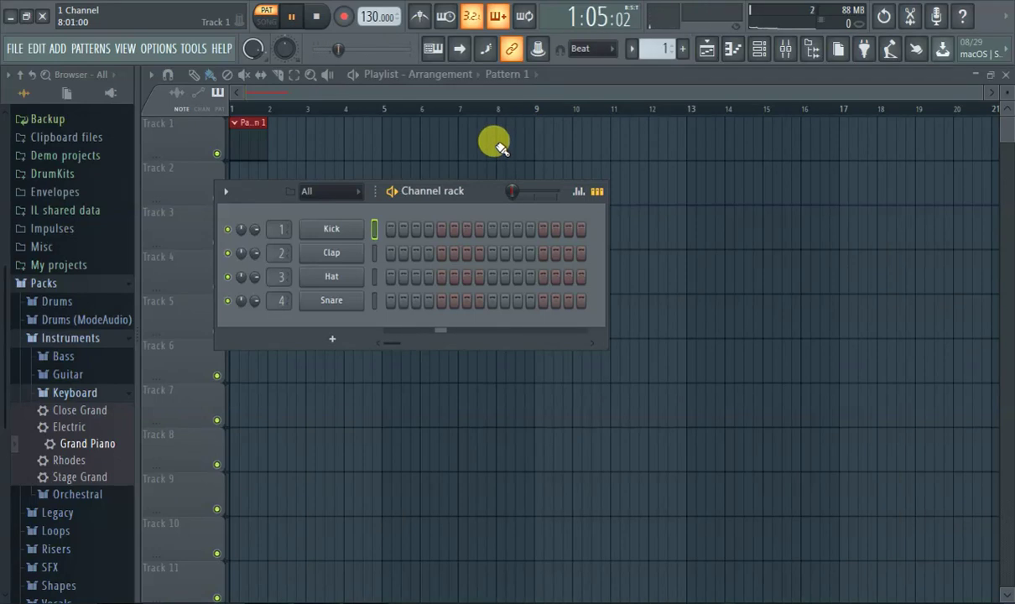
left_click(344, 282)
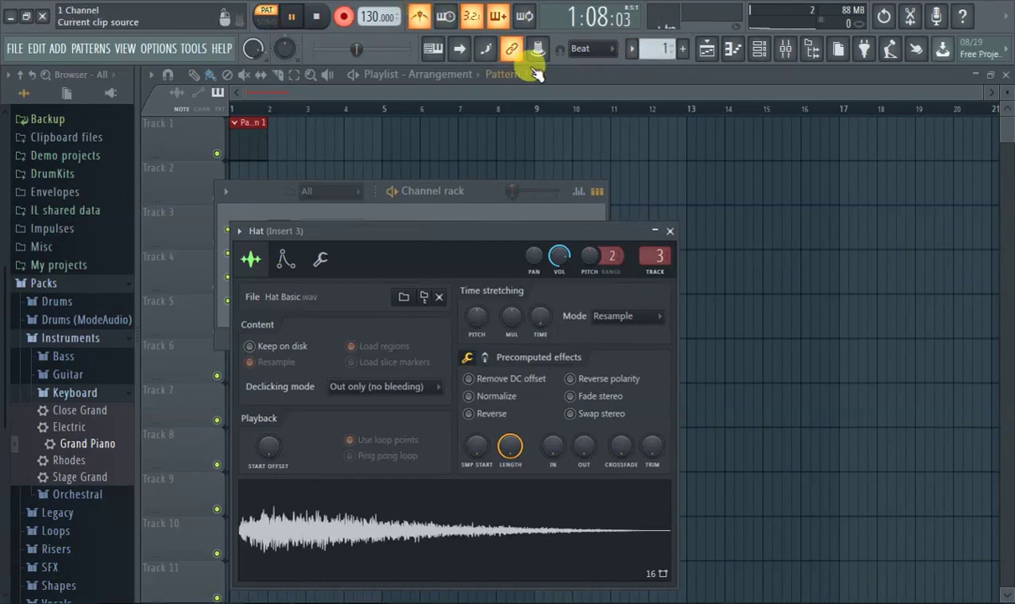
left_click(605, 48)
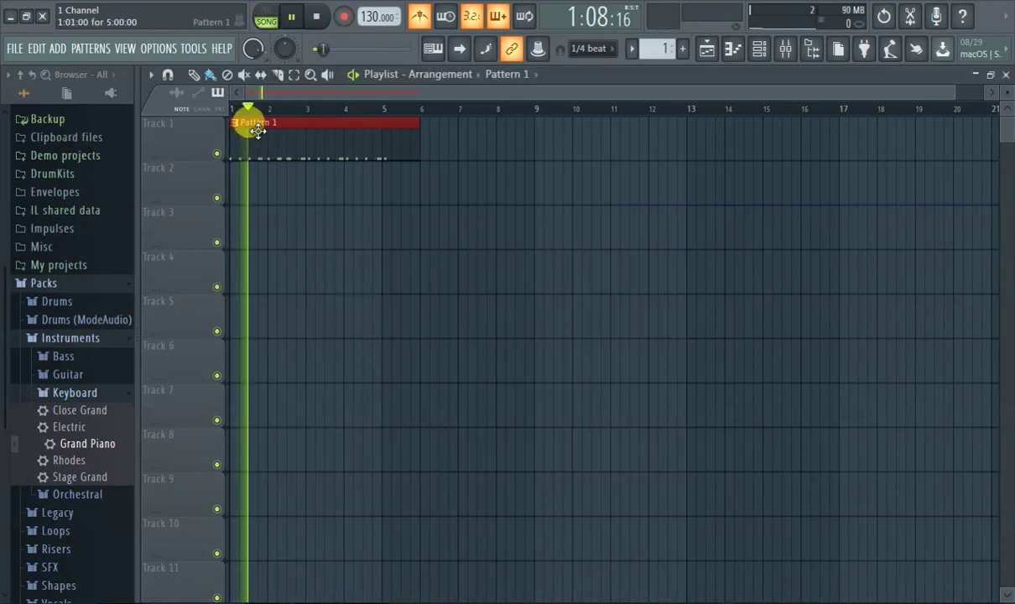
Step: Open the Pattern 1 clip in the piano roll and add a C5 hat just before the short notes ending bars 1 and 2
double_click(257, 130)
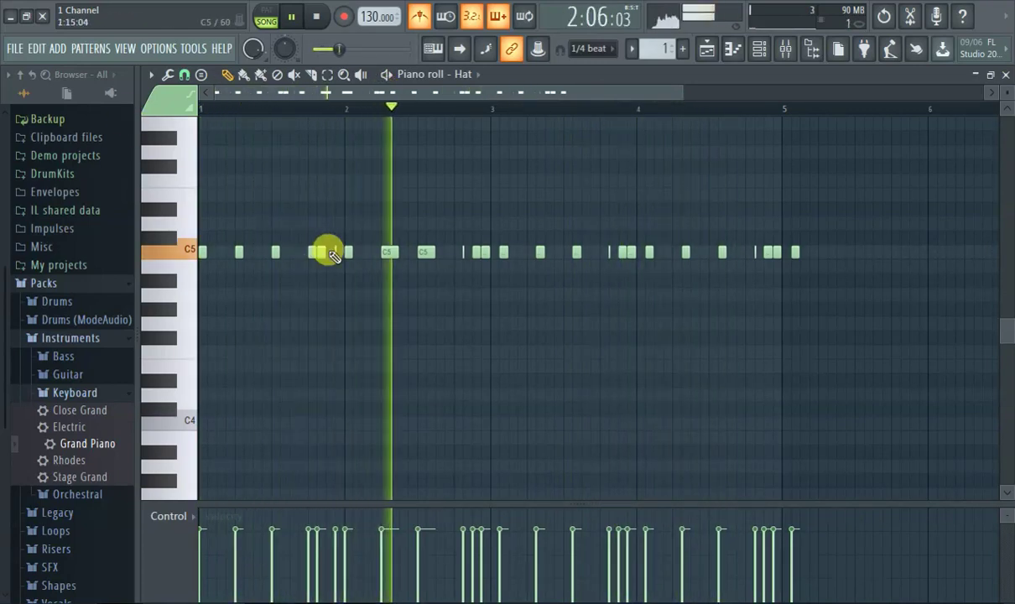
left_click(202, 109)
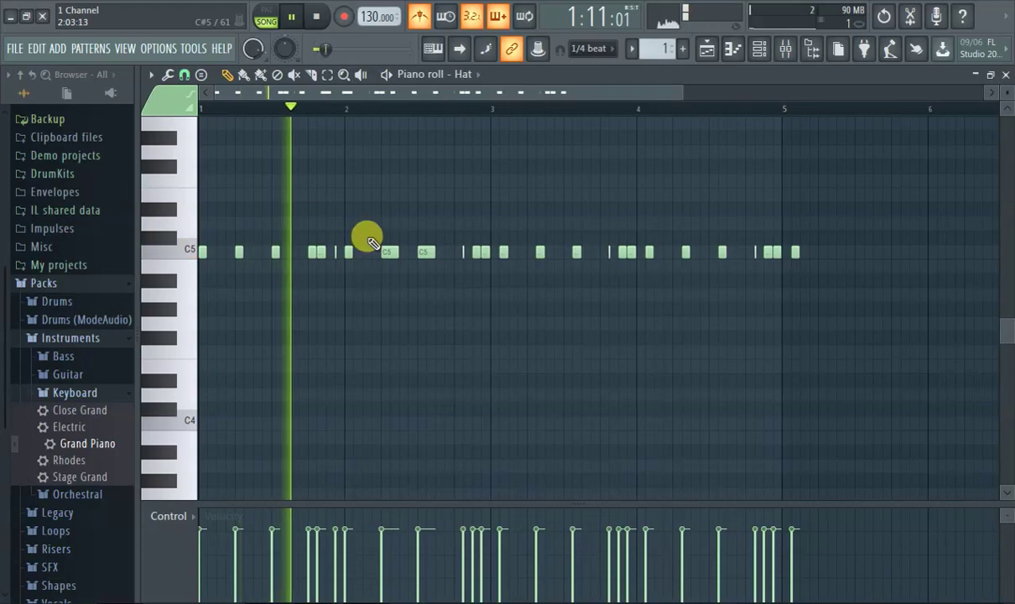
scroll(330, 267, "up", 4)
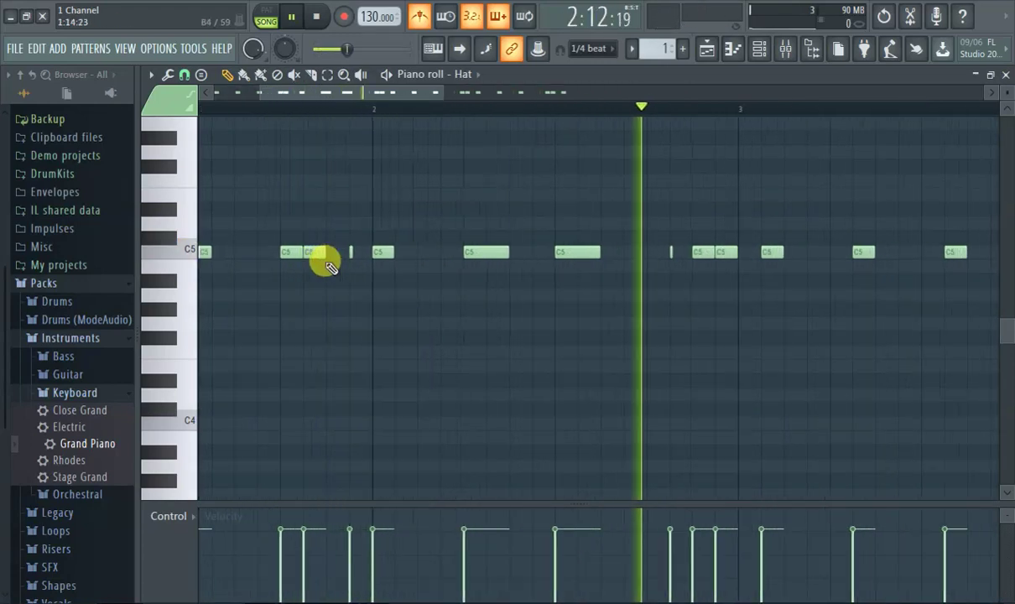
right_click(341, 252)
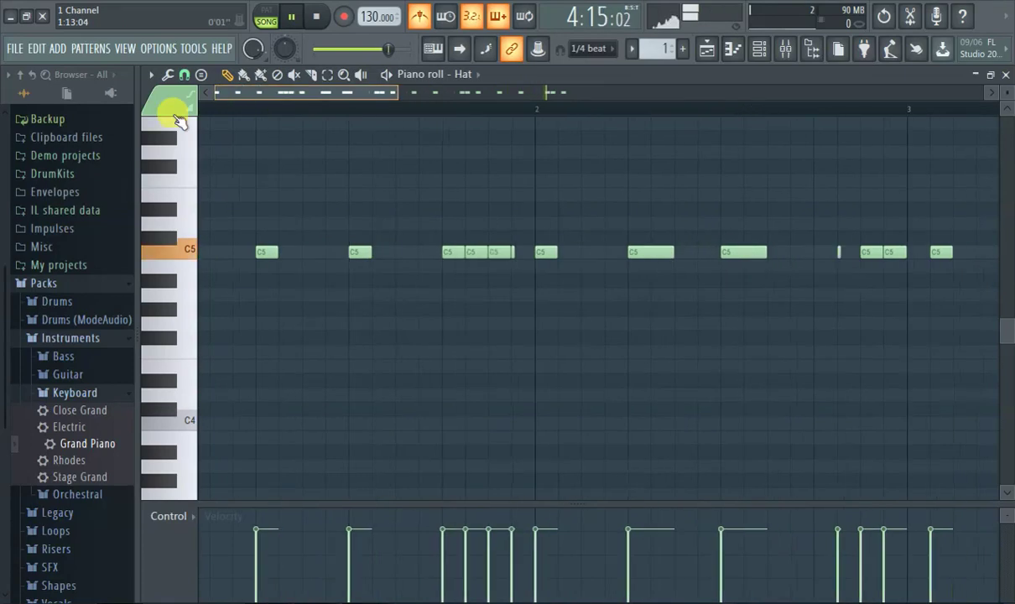
scroll(647, 200, "down", 3)
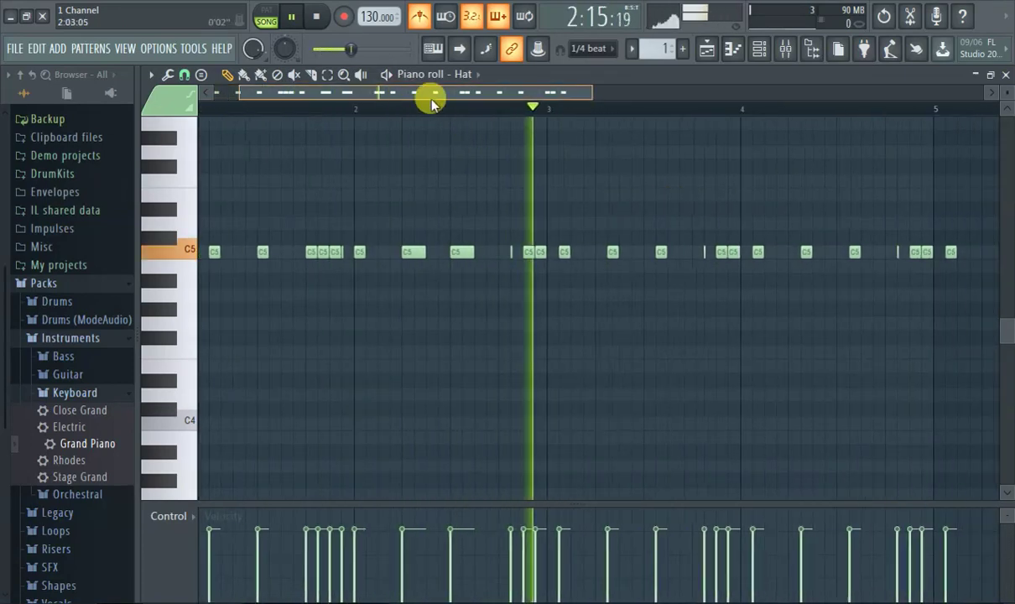
scroll(476, 253, "up", 3)
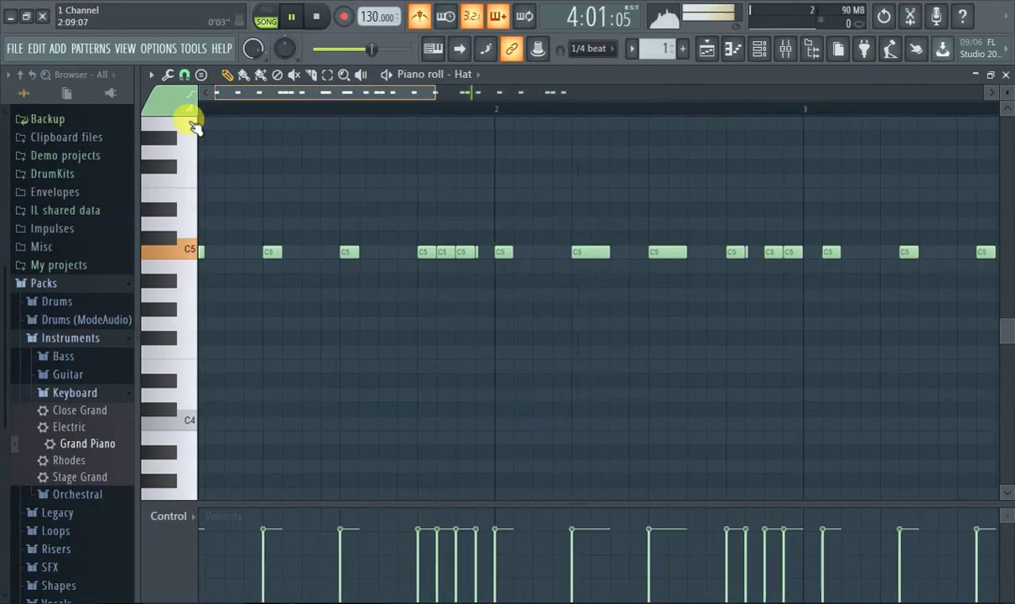
scroll(505, 190, "down", 3)
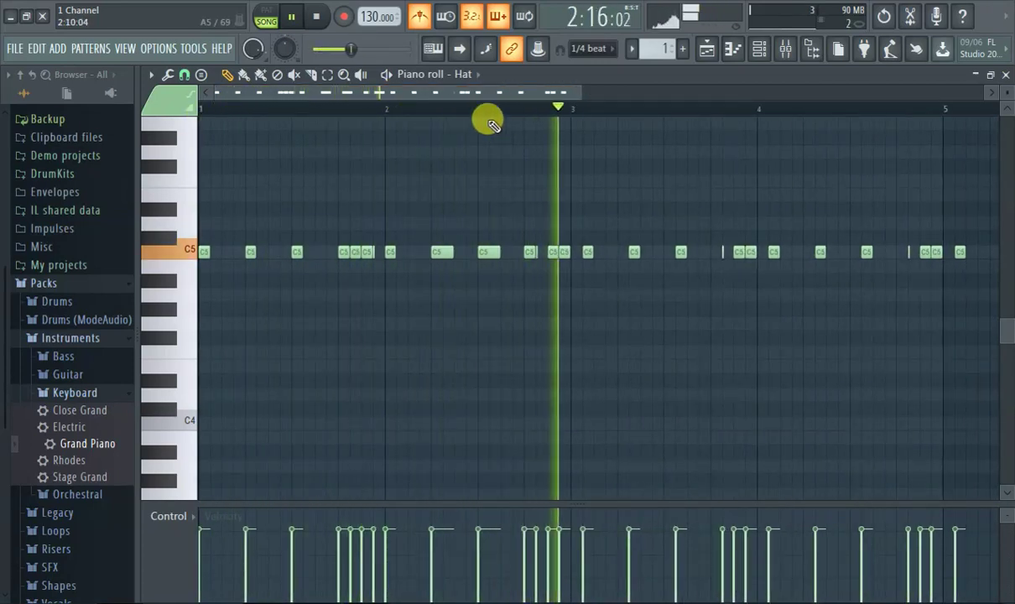
Step: Shift the late hat notes in bar 3 one step earlier so the first lands on the bar line
left_click_drag(488, 91, 517, 200)
left_click_drag(475, 255, 463, 251)
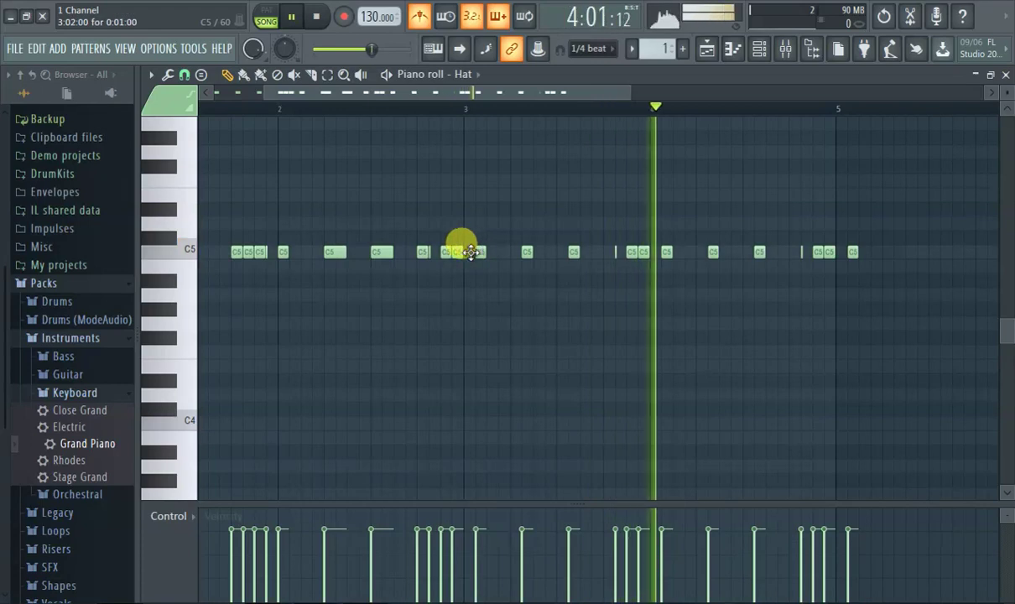
left_click_drag(525, 250, 511, 245)
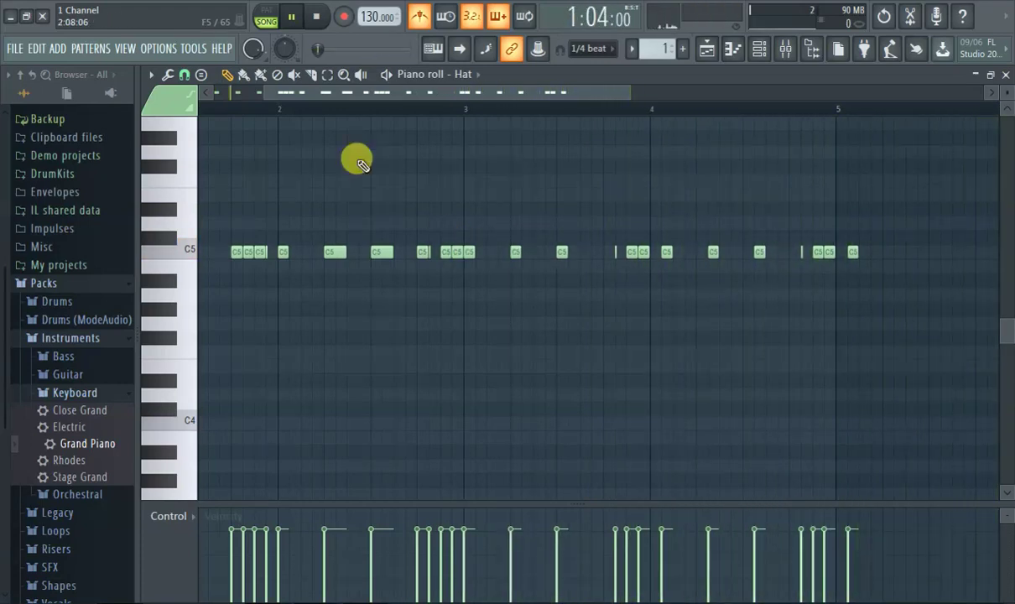
Step: Add a C5 hat before the short note ending bar 3 and shift the late bar 4 hats one step earlier
left_click_drag(331, 94, 373, 113)
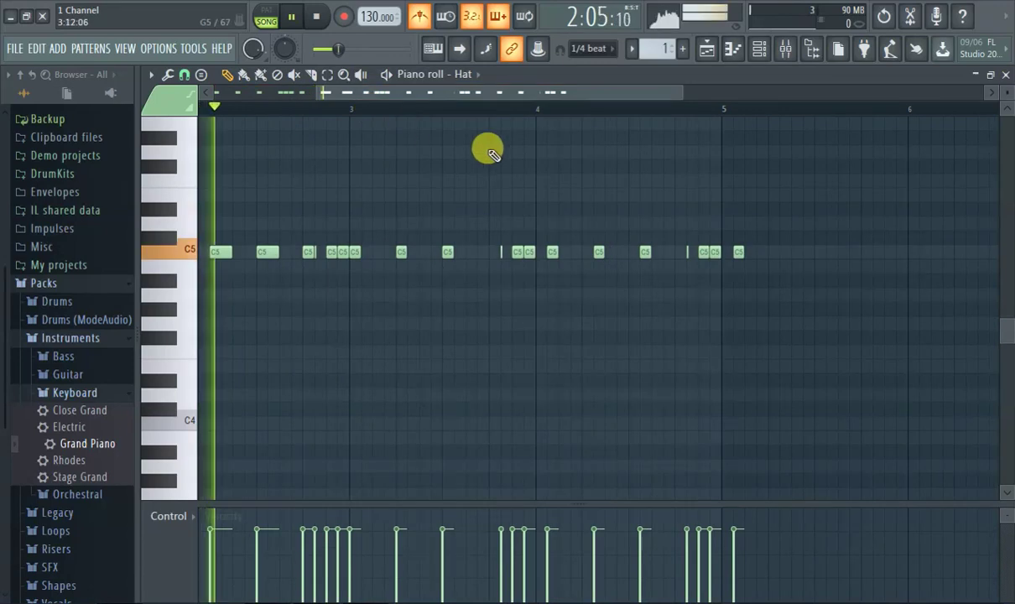
scroll(492, 153, "down", 2, "ctrl")
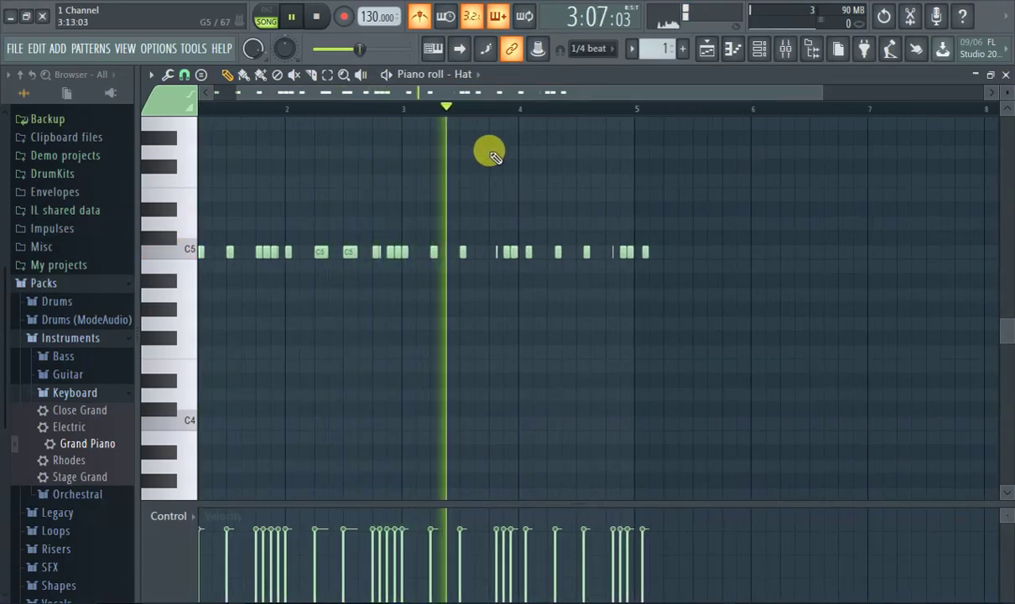
scroll(489, 265, "up", 4, "ctrl")
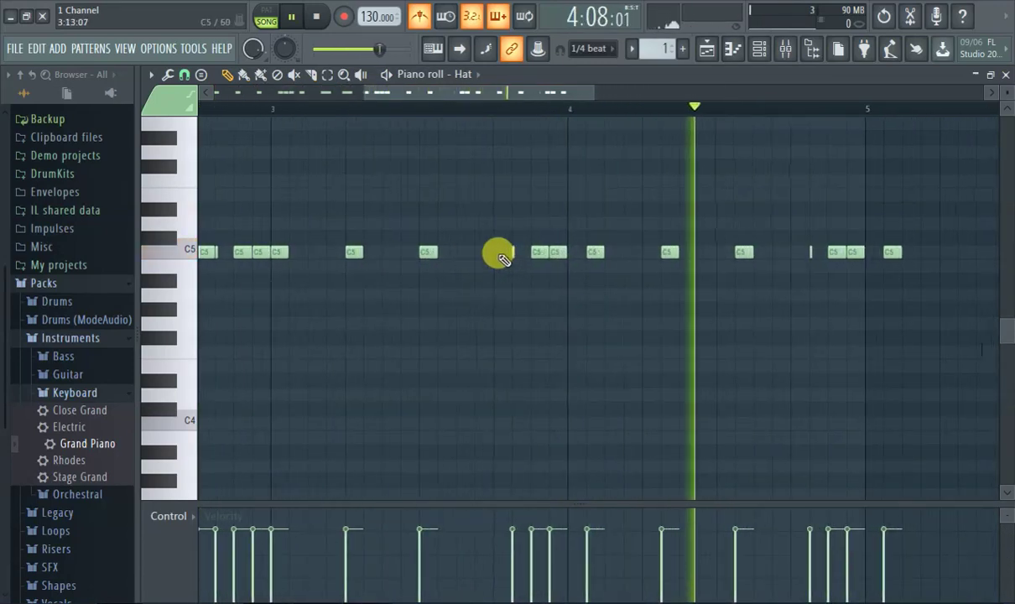
left_click(500, 254)
left_click_drag(589, 250, 570, 251)
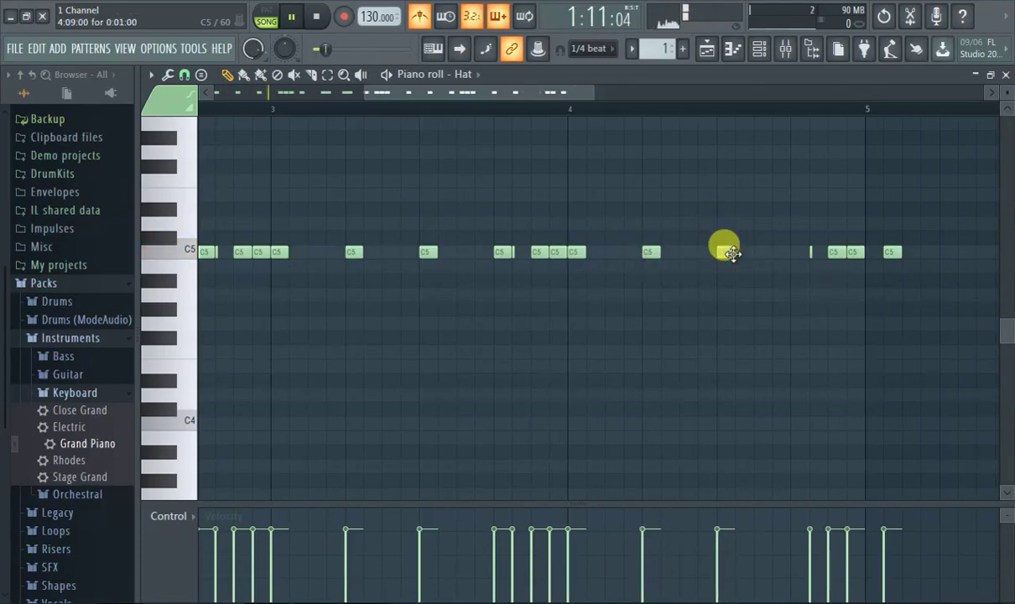
Step: Remove the surplus hats at the end of bar 3 and start of bar 5, and add one before the short note in bar 4
scroll(787, 256, "down", 2, "ctrl")
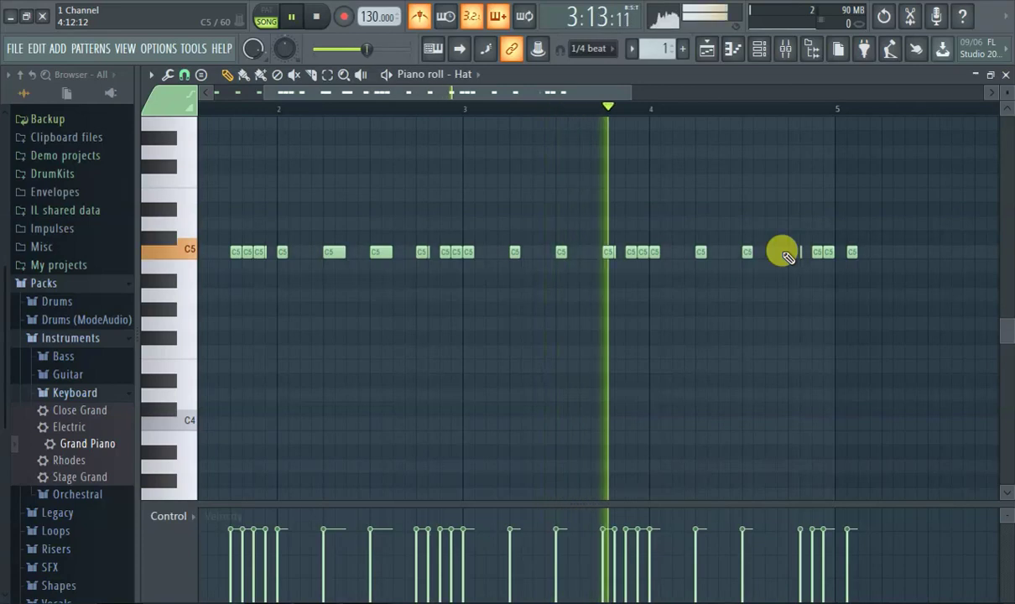
right_click(643, 252)
left_click(791, 254)
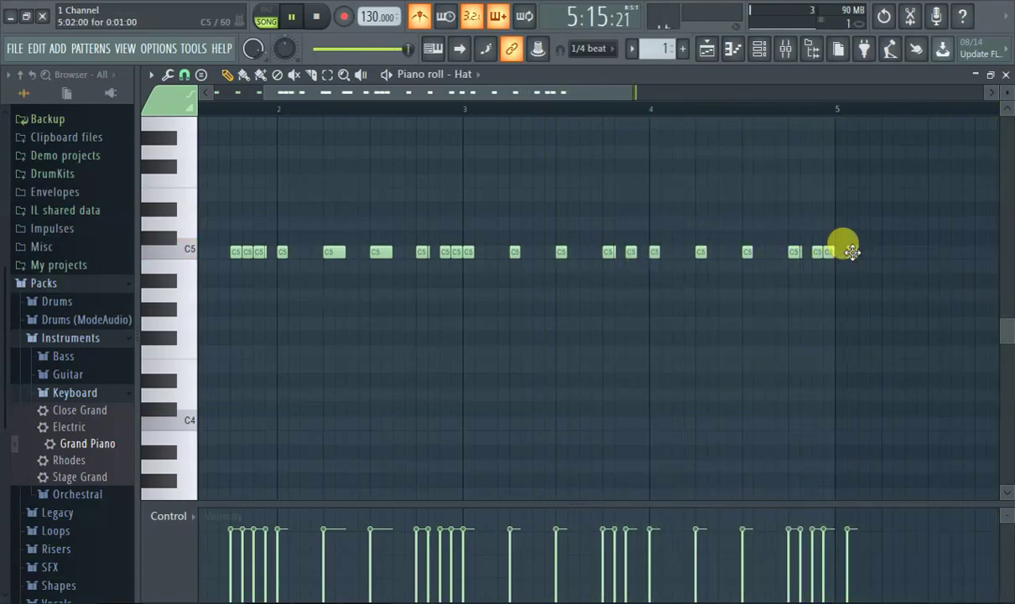
scroll(630, 220, "down", 2)
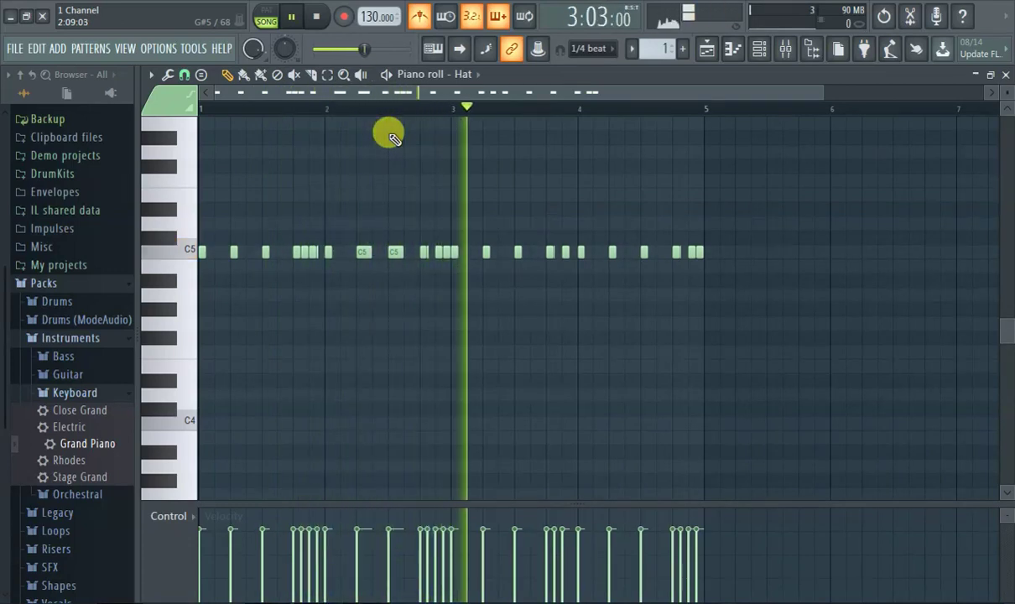
Step: Select all hat notes and duplicate the four-bar phrase into bars 5 to 8
key("ctrl+a")
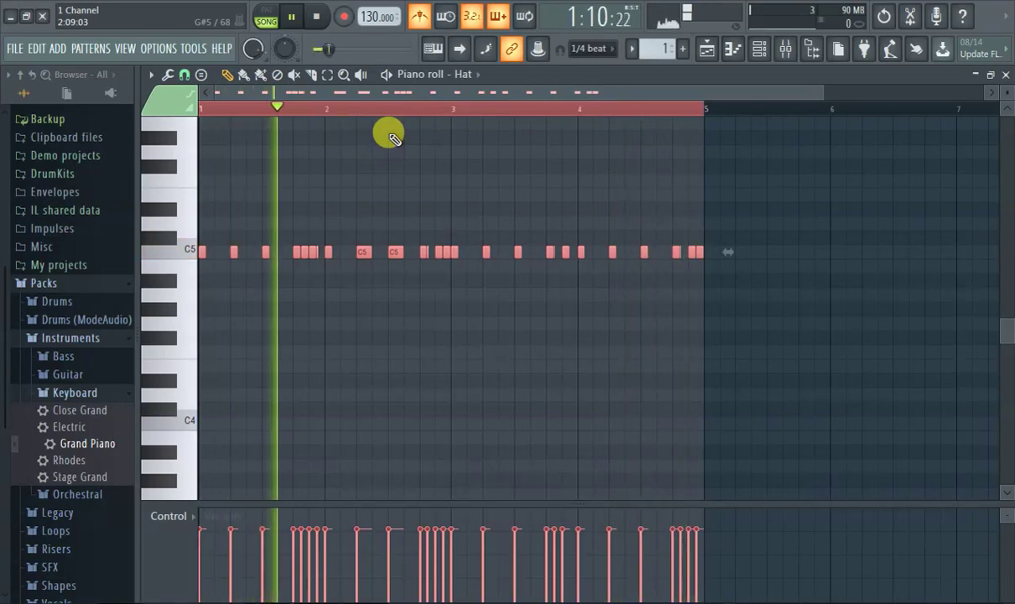
key("ctrl+b")
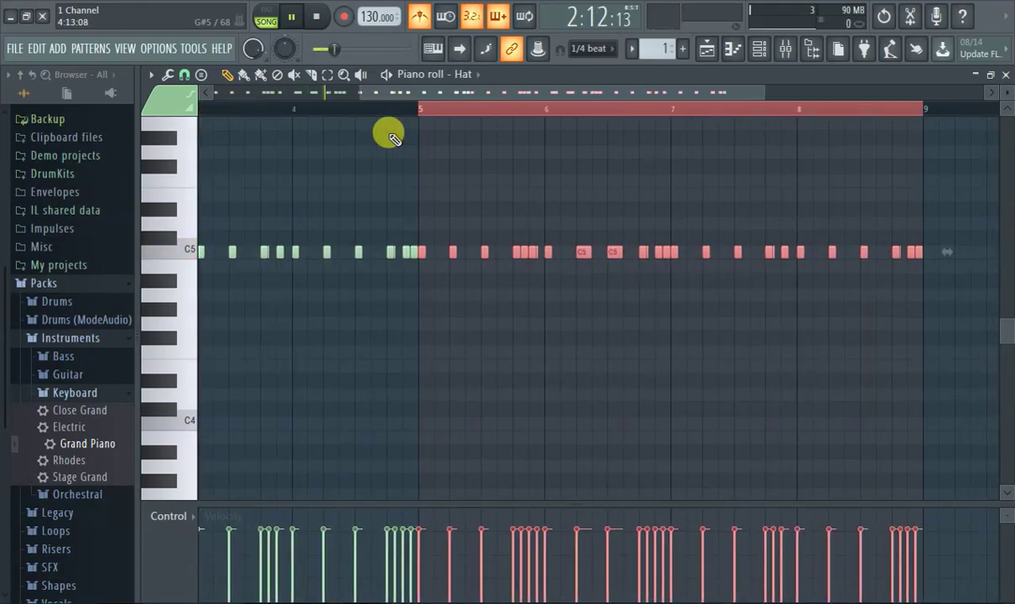
scroll(390, 137, "down", 3)
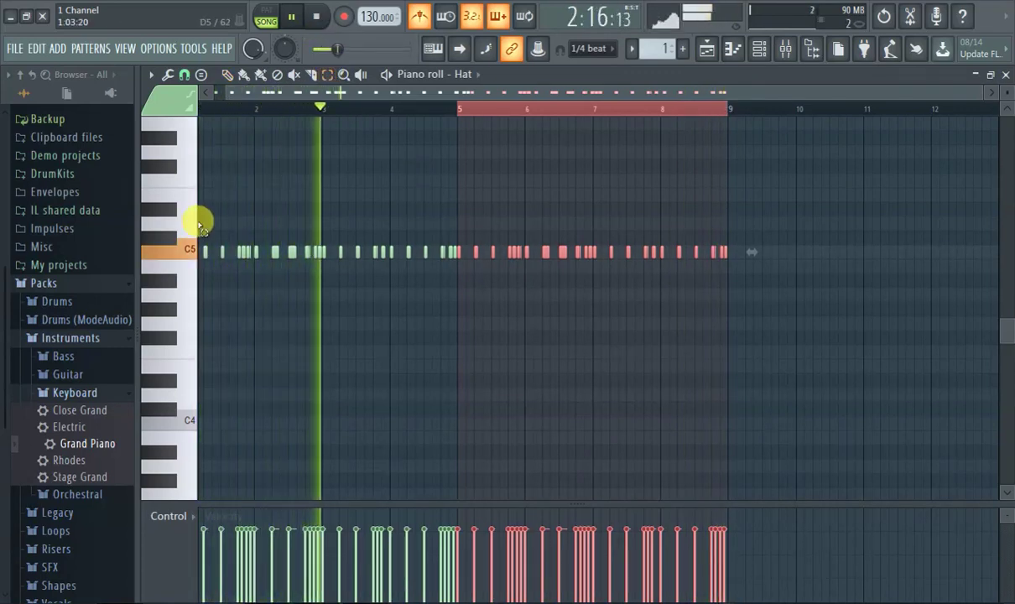
Step: Select all the hat notes across bars 1 to 8 with a selection box
left_click(228, 74)
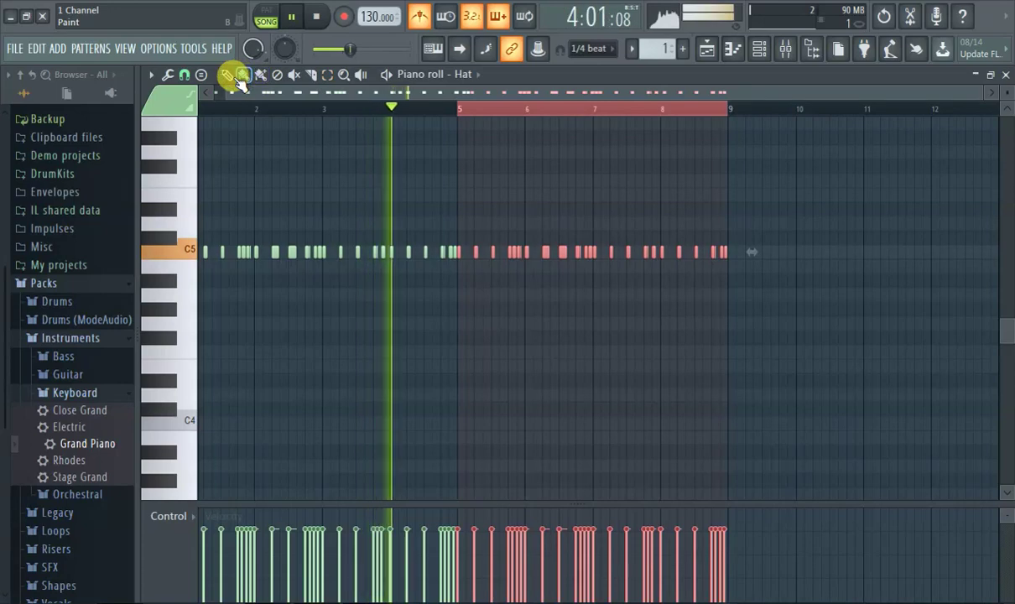
left_click_drag(202, 219, 753, 285)
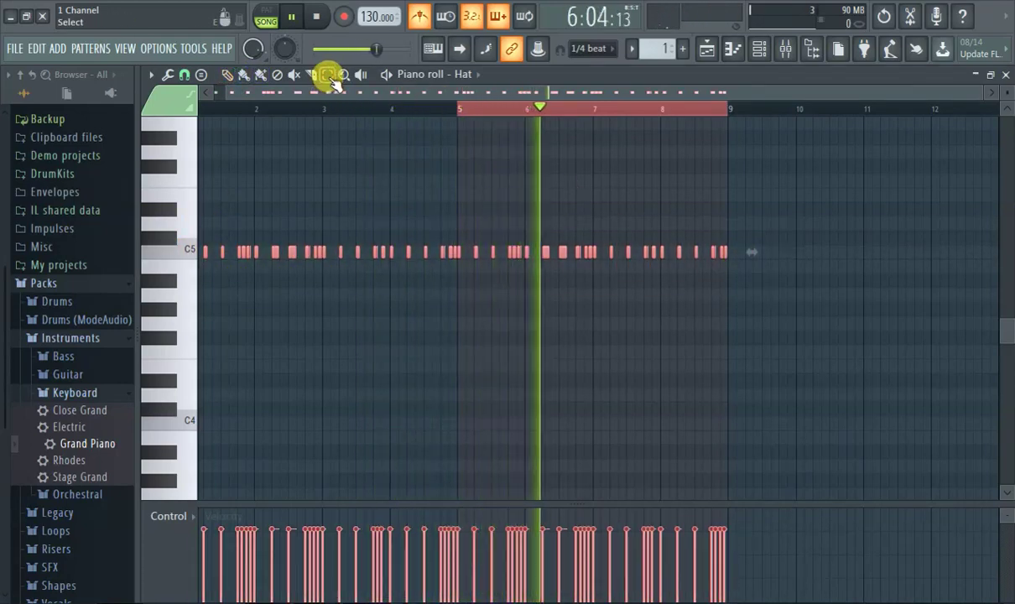
left_click_drag(205, 174, 797, 299)
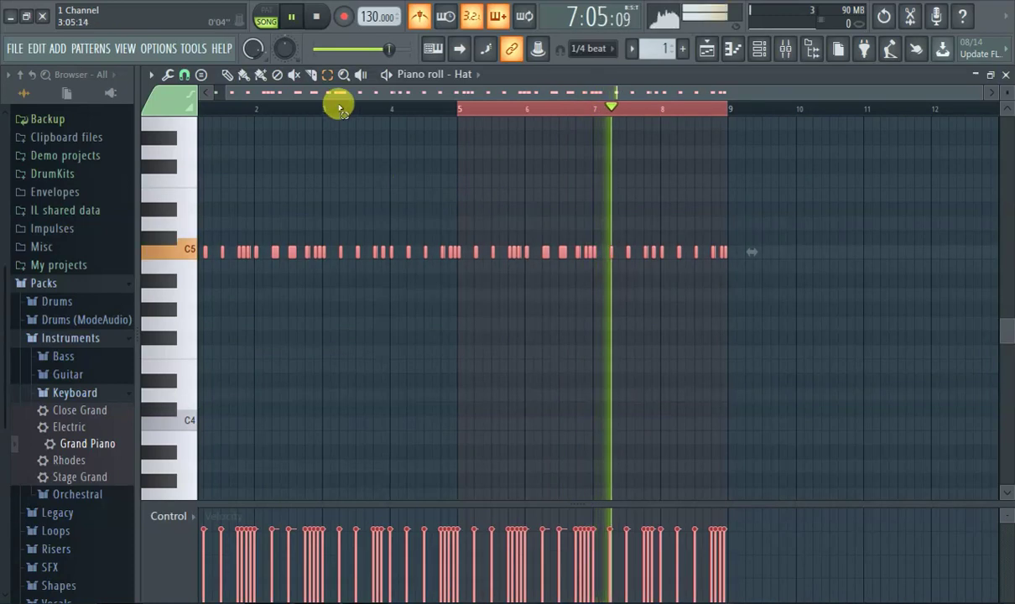
Step: Select the first four bars of hats, copy them to start at bar 9 on D5, and play back from bar 9
left_click_drag(201, 220, 476, 330)
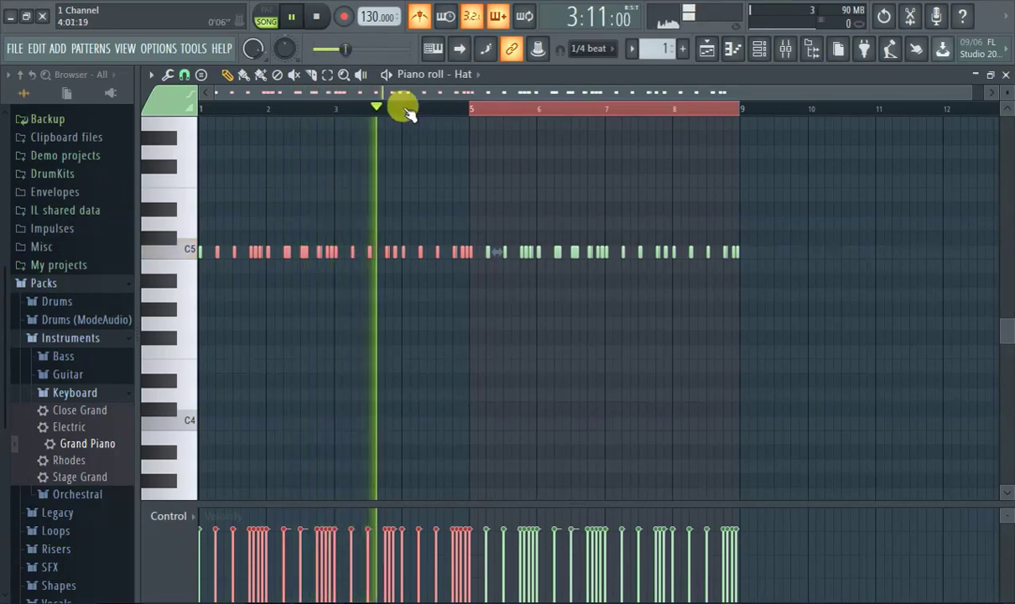
left_click_drag(403, 96, 494, 93)
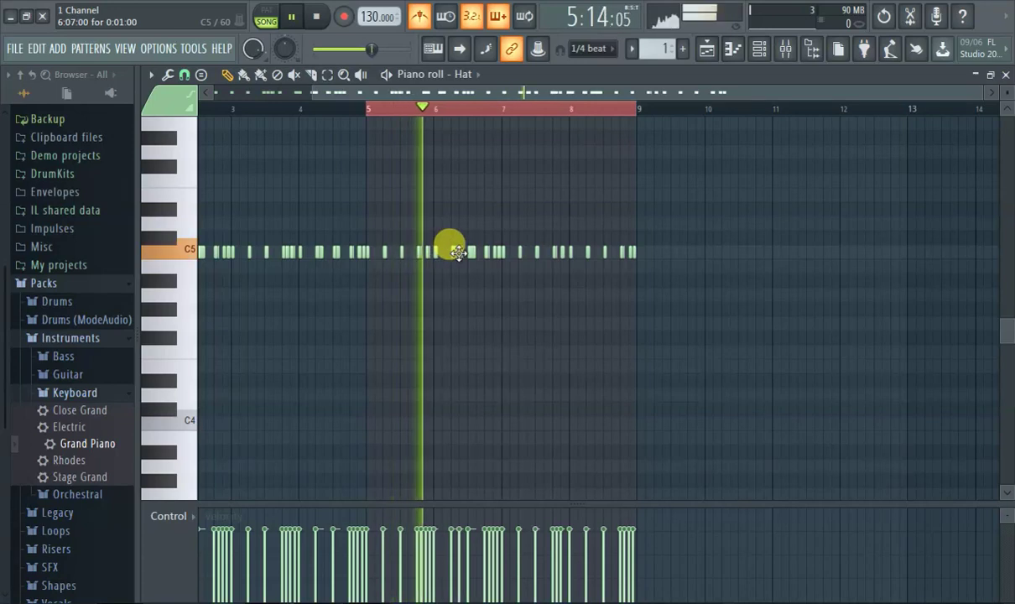
key("ctrl+z")
left_click_drag(310, 249, 705, 216)
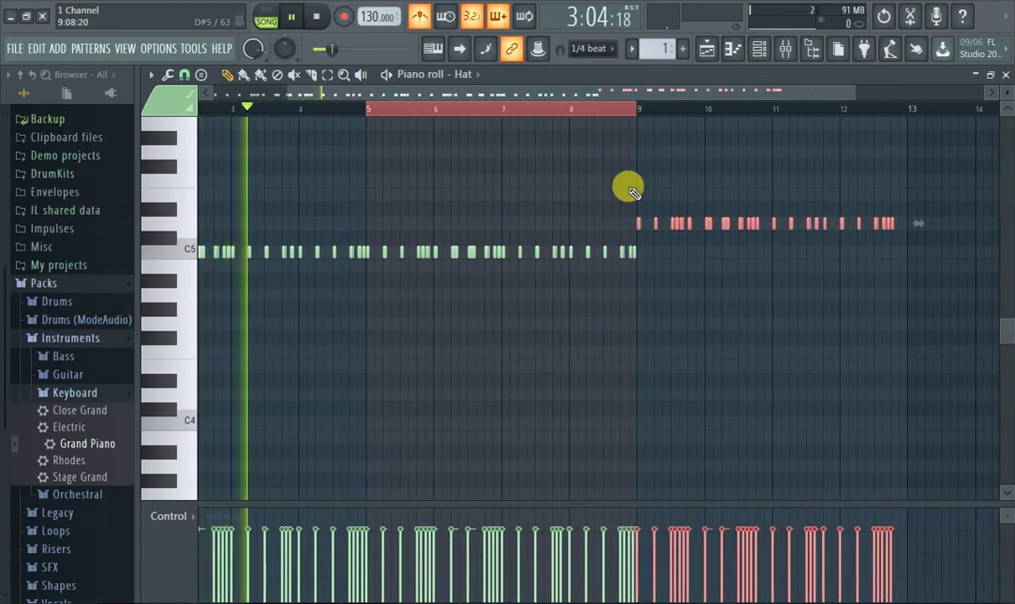
left_click(409, 110)
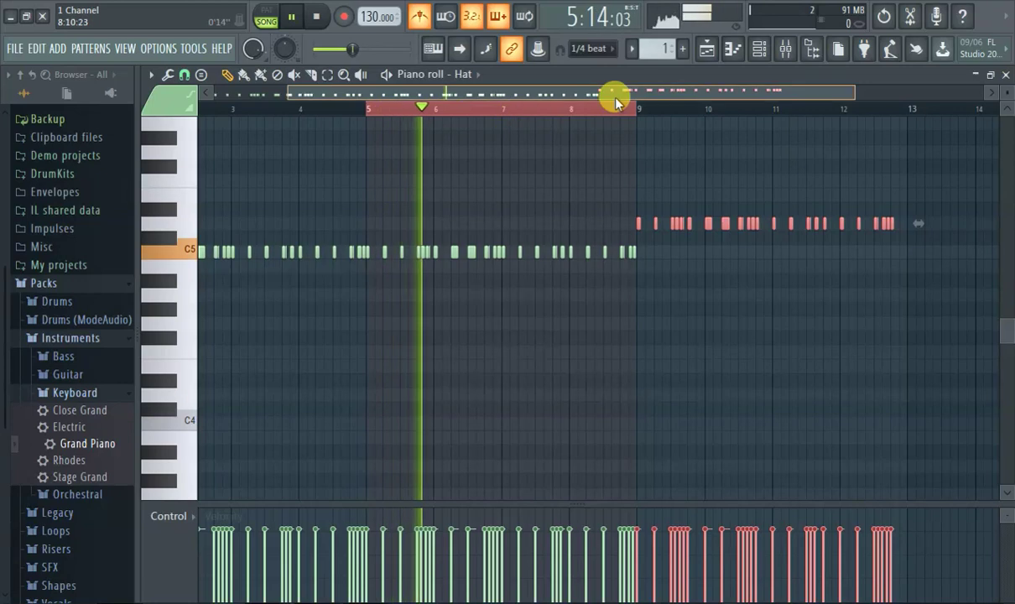
left_click(635, 106)
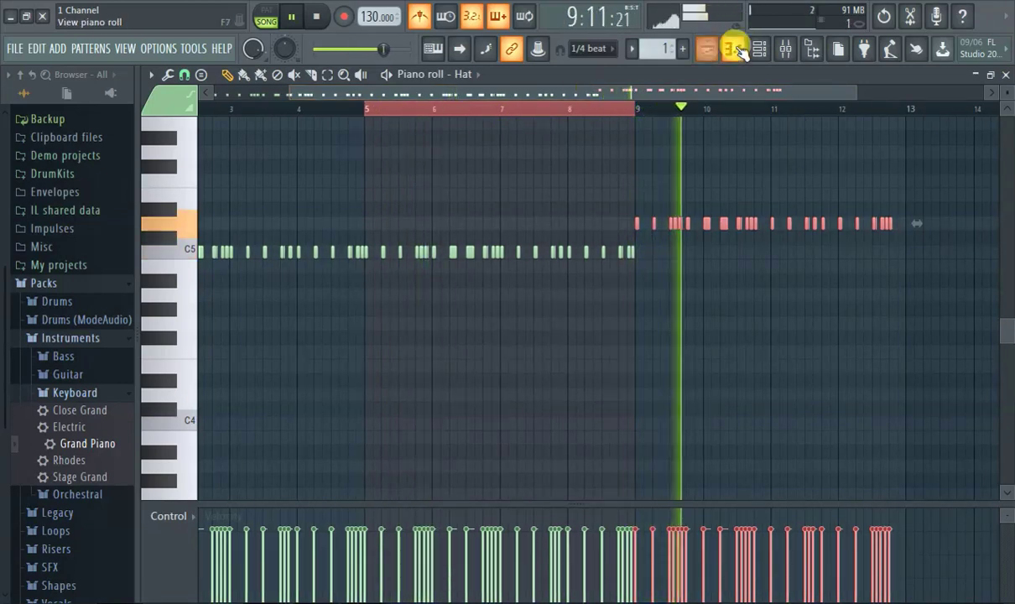
Step: Return to the playlist and extend the Pattern 1 clip to a length of 16 bars
left_click(734, 49)
left_click_drag(687, 134, 831, 135)
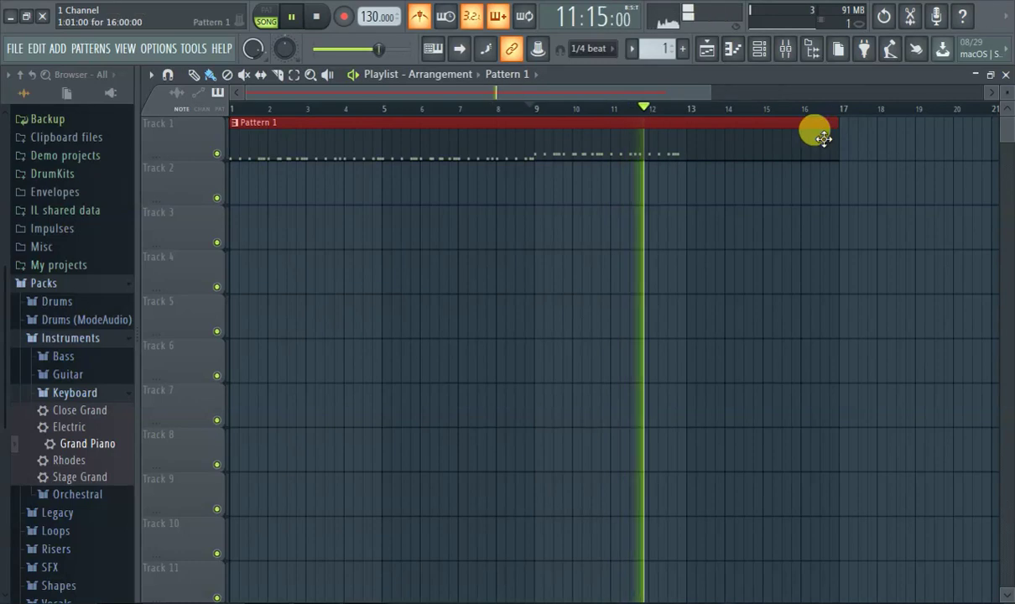
scroll(773, 154, "down", 2)
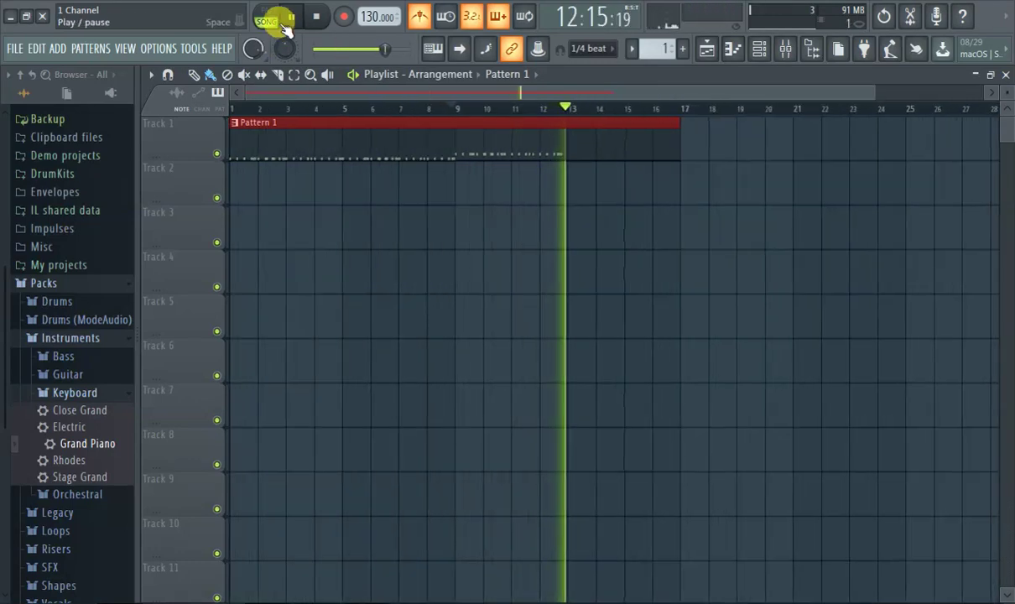